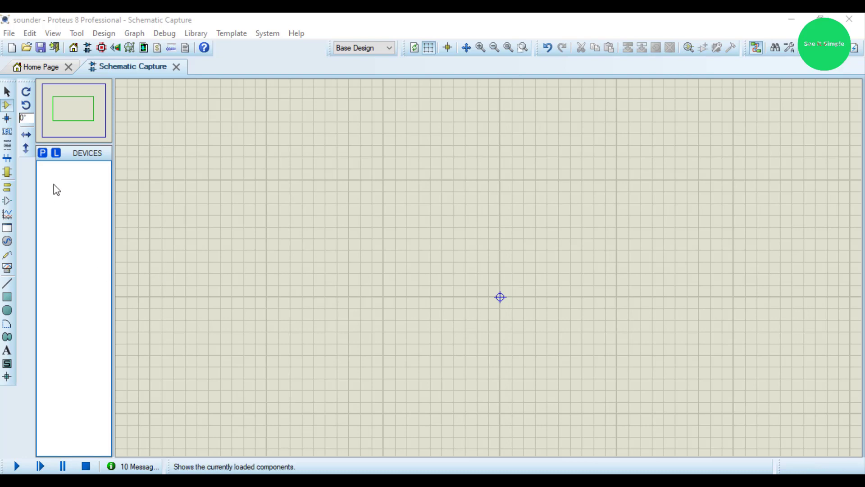
Search Pick Devices for 'sounder', compare buzzer and loudspeaker results, and select the SOUNDER piezo sounder.
left_click(42, 156)
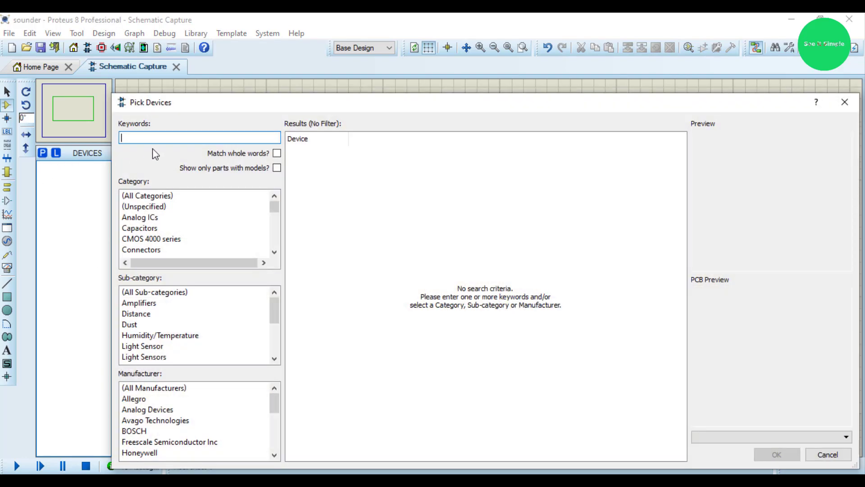
type("so")
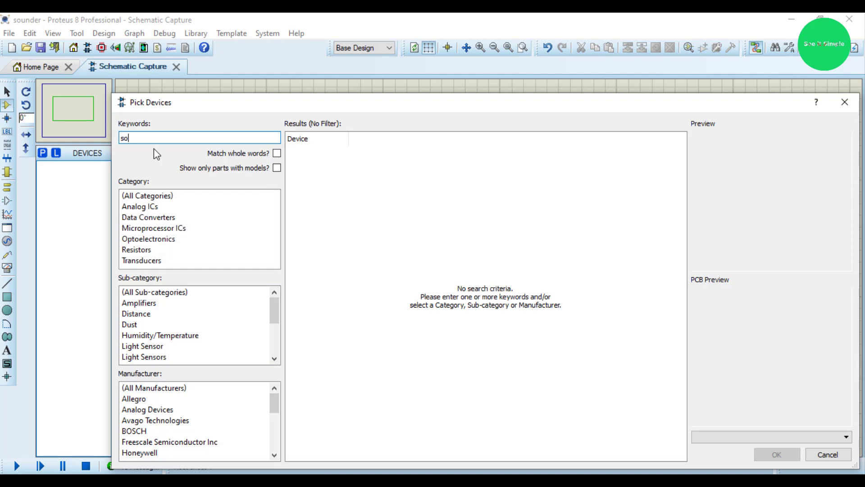
type("un")
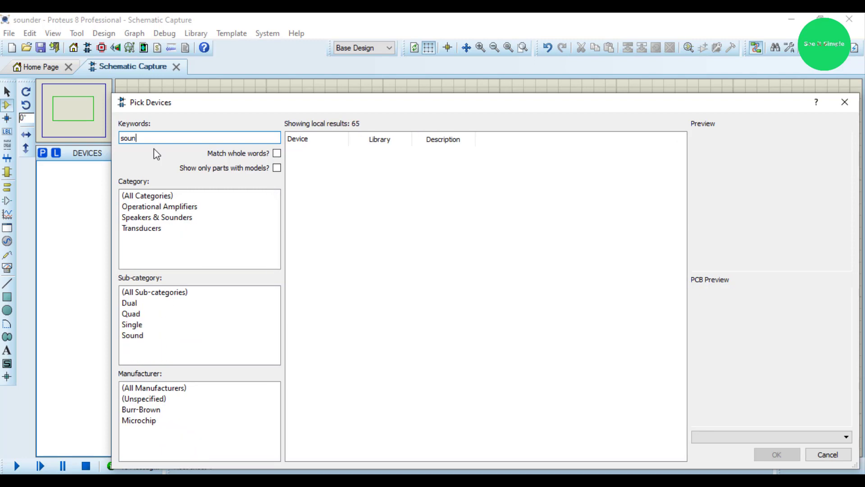
type("der")
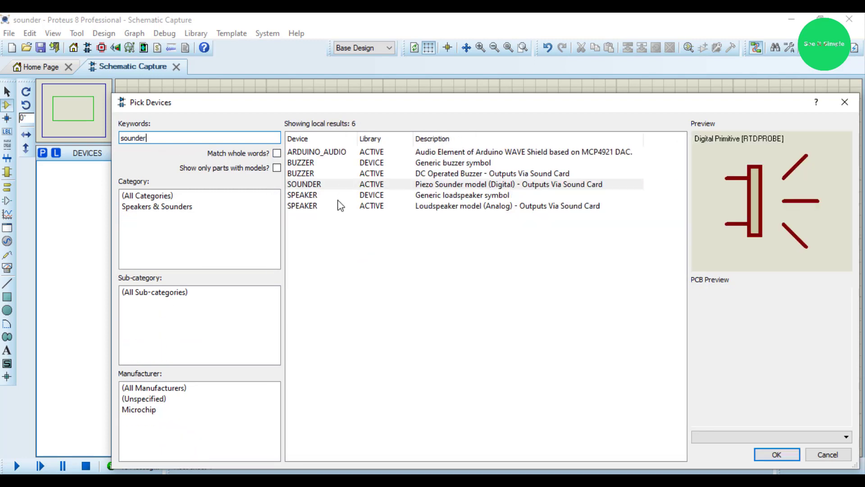
left_click(328, 189)
left_click(320, 197)
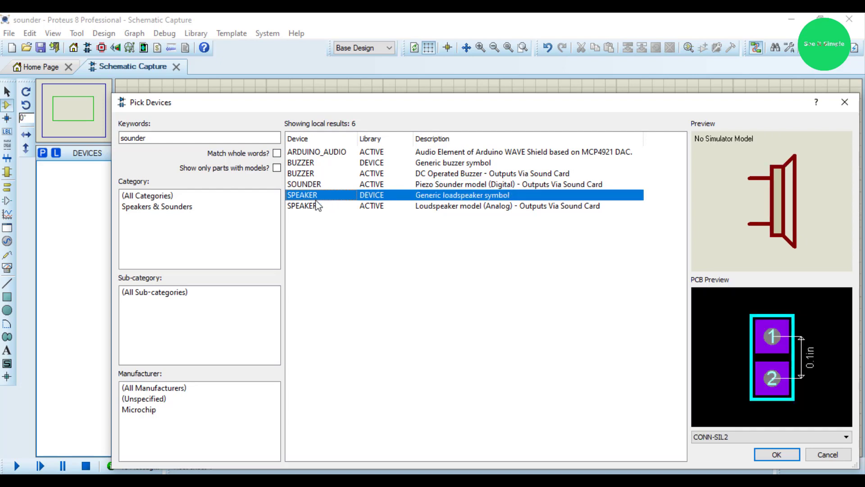
left_click(316, 206)
left_click(317, 195)
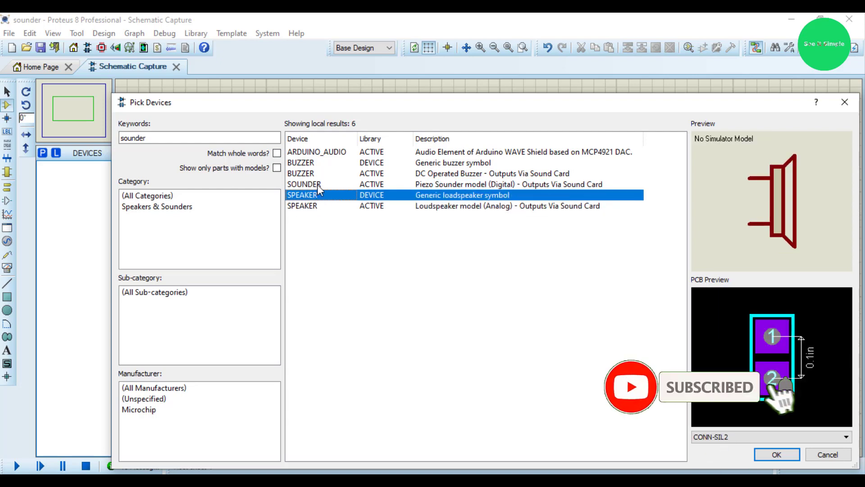
left_click(317, 184)
left_click(313, 173)
left_click(314, 164)
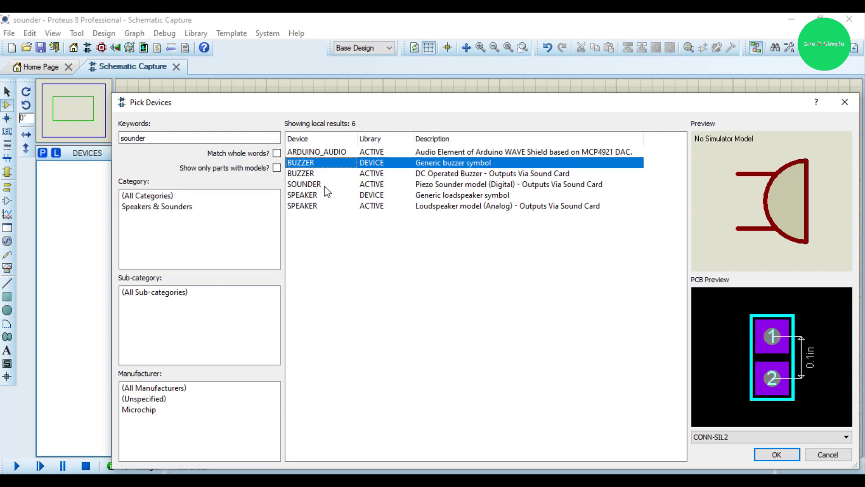
left_click(321, 188)
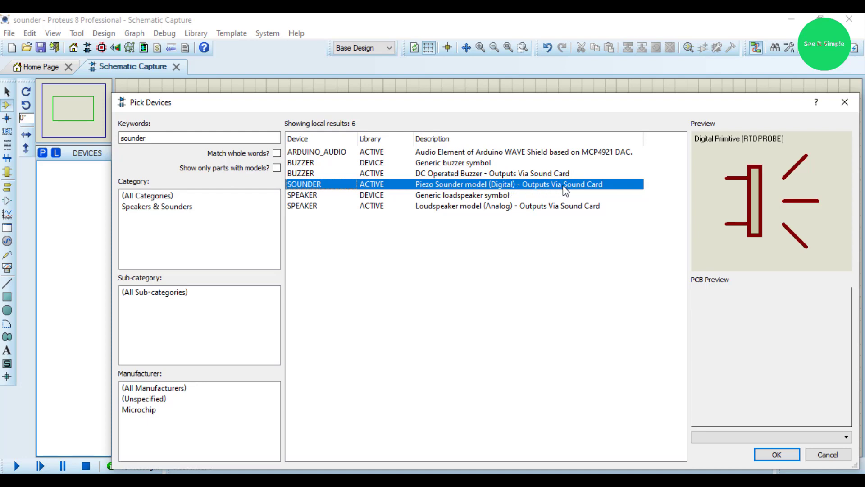
Add SOUNDER to the device list and place it on the schematic as LS1.
left_click(771, 454)
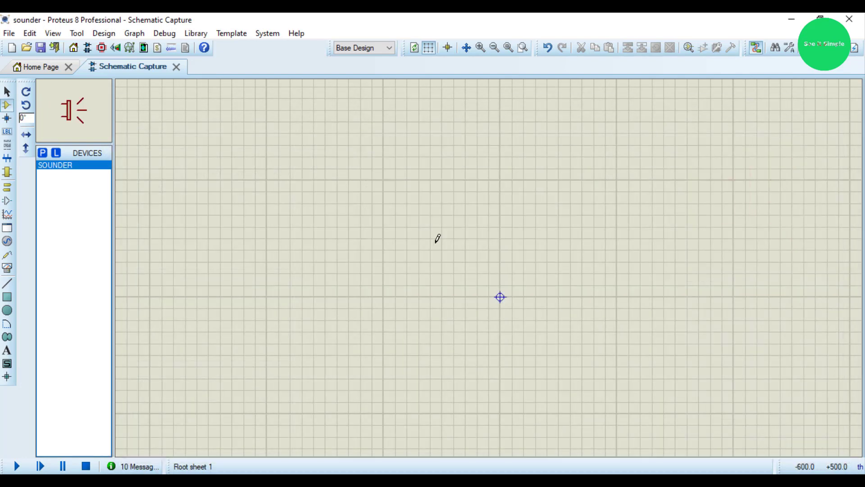
left_click(461, 239)
left_click(500, 297)
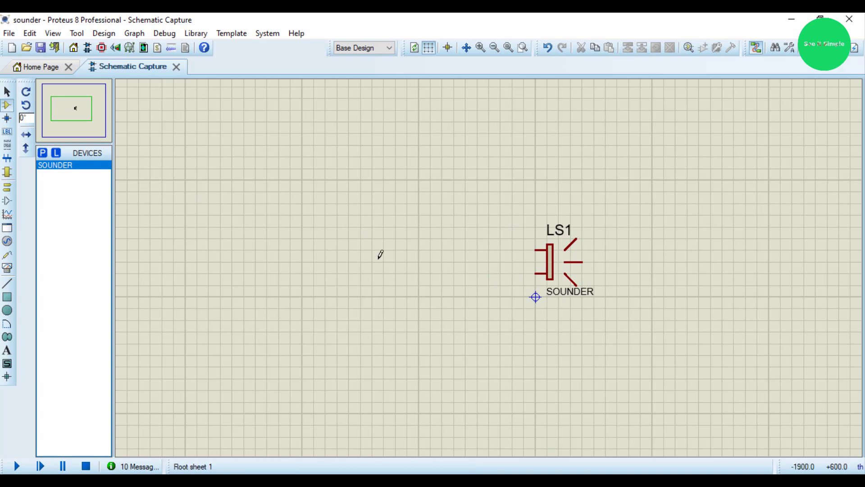
Place a GROUND terminal below LS1 and wire the sounder's lower pin to it.
left_click(6, 172)
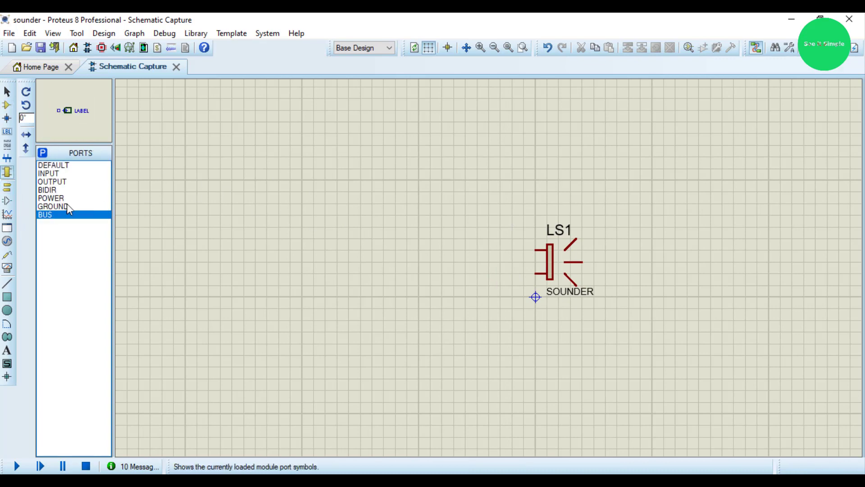
left_click(66, 206)
left_click(7, 187)
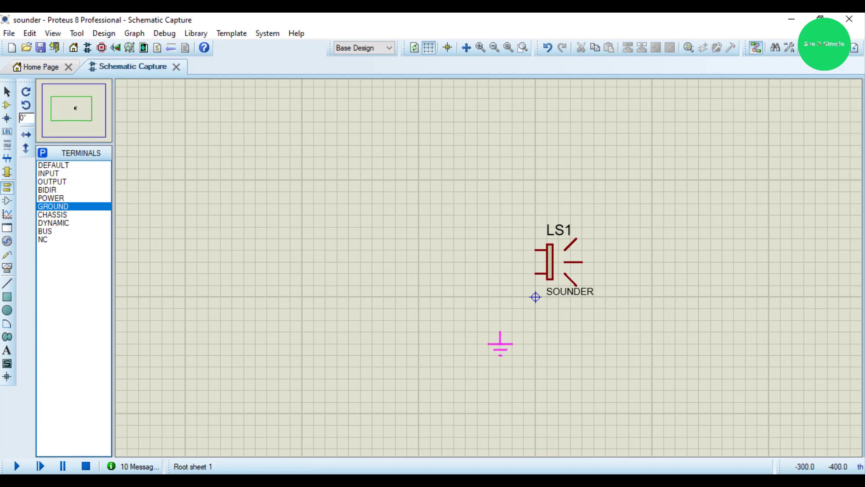
left_click(512, 316)
left_click(537, 273)
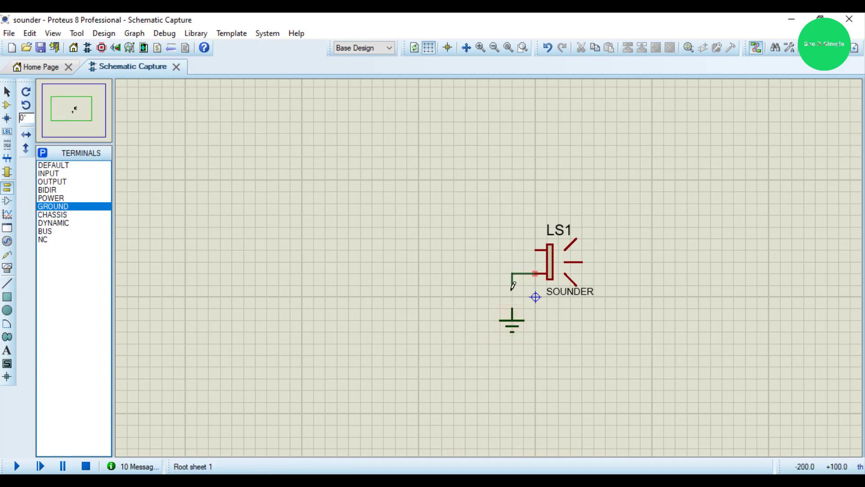
left_click(512, 308)
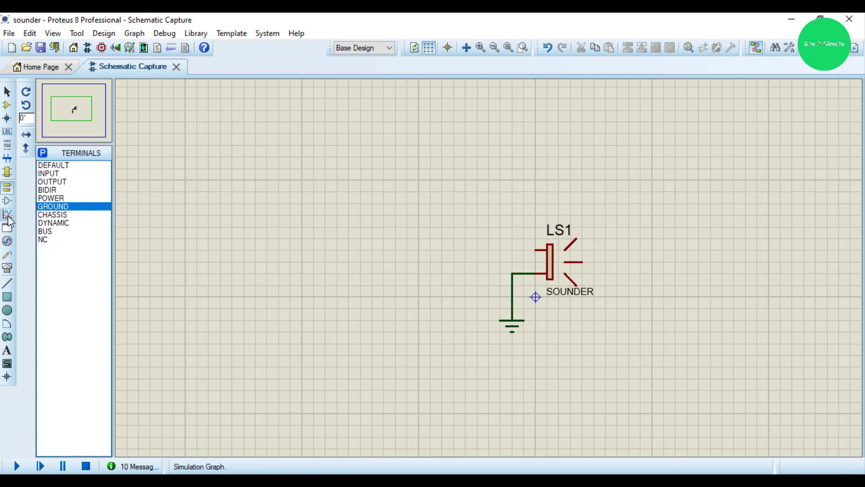
Place a DC generator above-left of LS1 and wire its output to the sounder's upper pin.
left_click(7, 243)
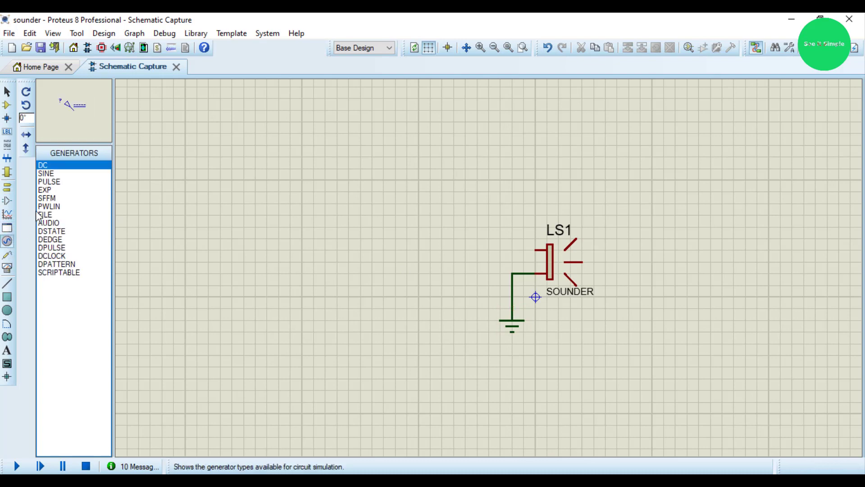
left_click(46, 174)
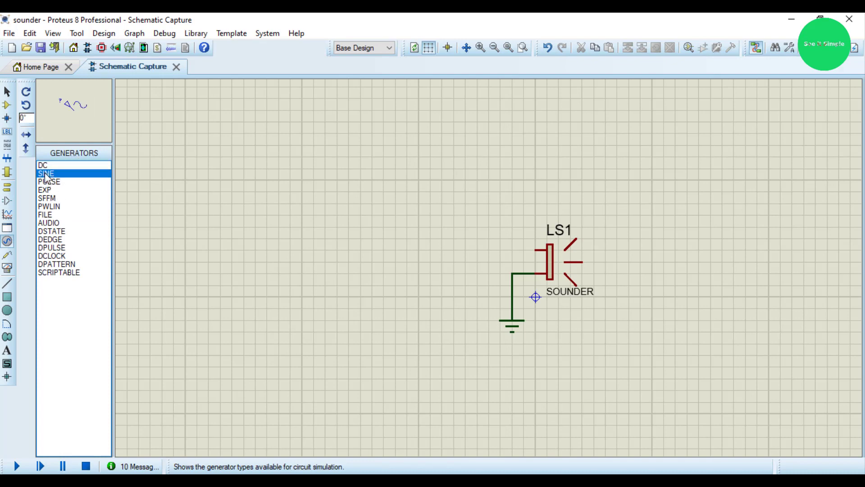
left_click(45, 166)
left_click(388, 169)
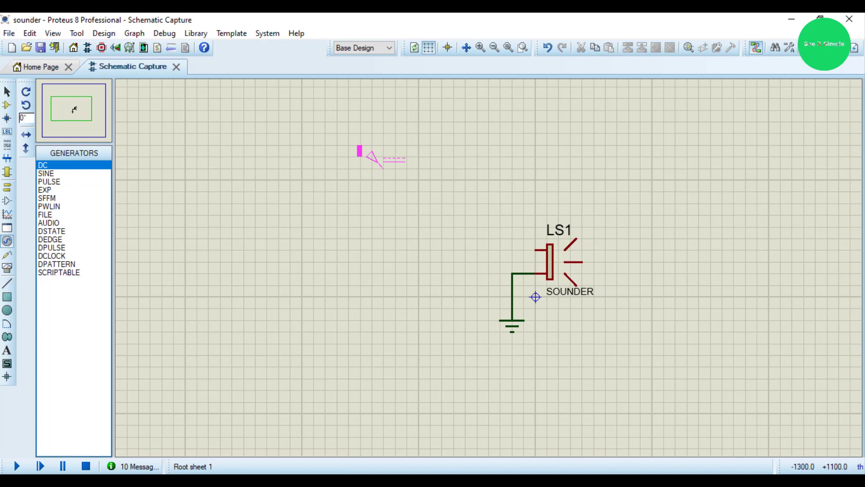
left_click(351, 201)
left_click(348, 203)
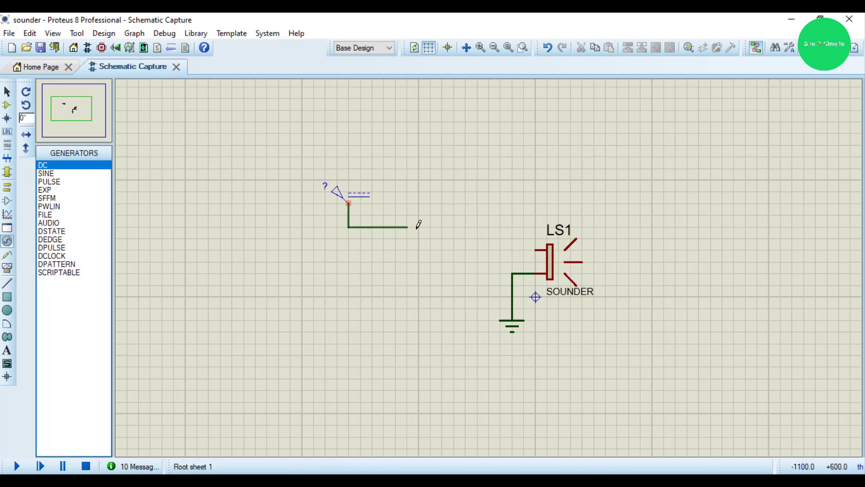
left_click(535, 249)
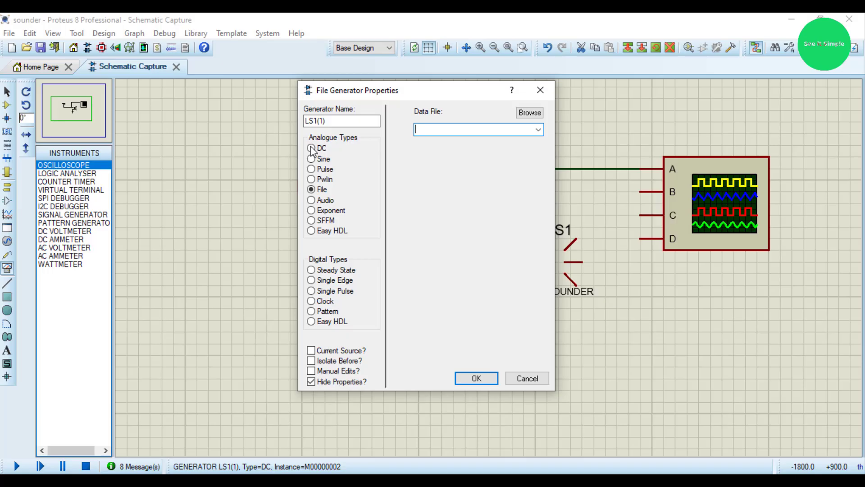
Keep the generator as a DC source at 5 V and confirm the properties.
left_click(311, 149)
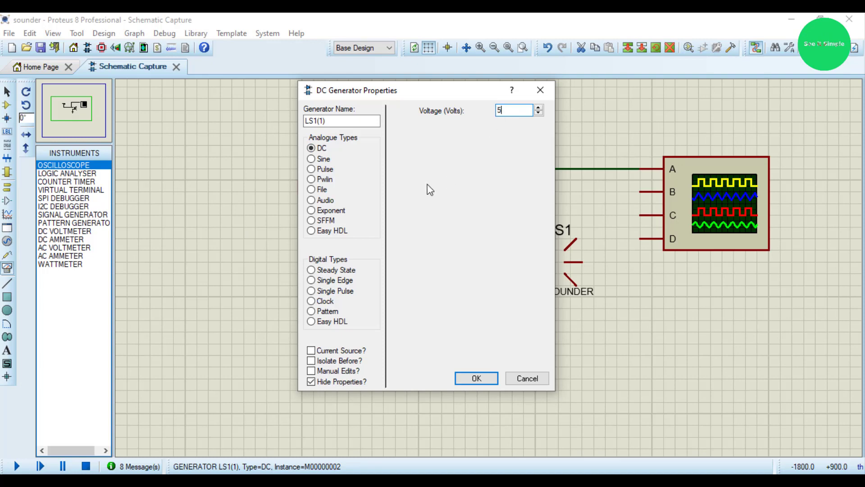
left_click(469, 378)
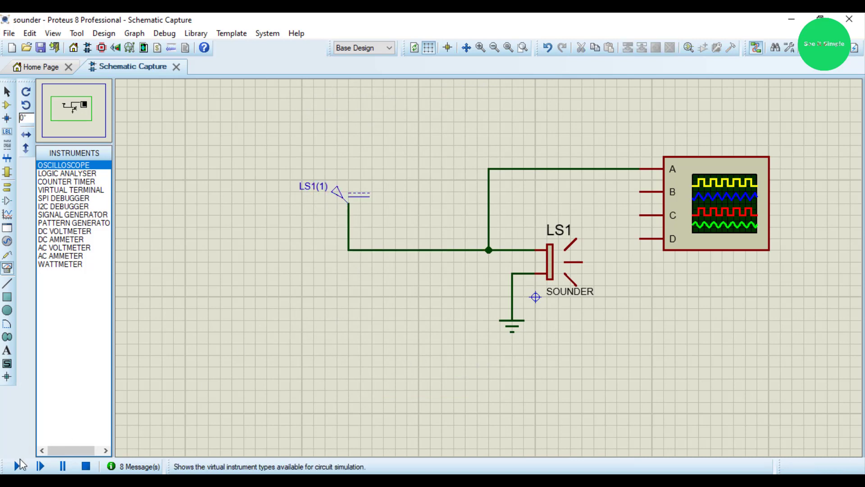
Run the simulation, reposition the oscilloscope, set channel A to DC coupling, and read 5.00 V with a cursor.
left_click(19, 467)
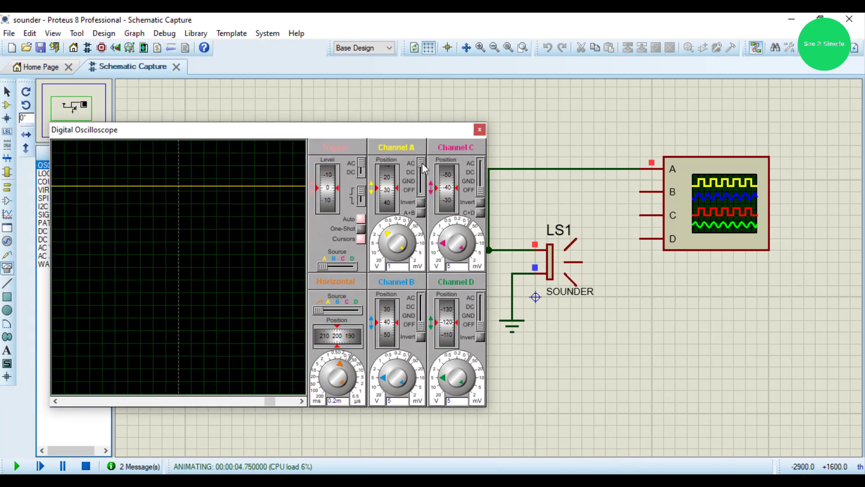
left_click_drag(157, 131, 196, 134)
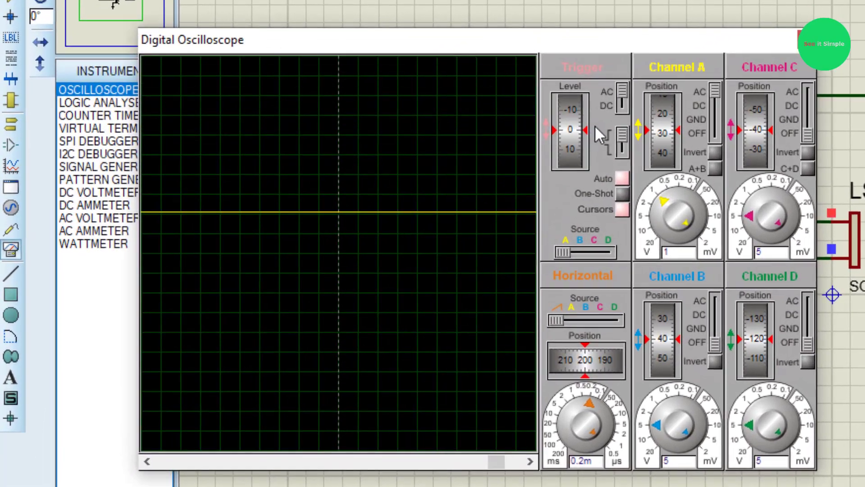
left_click_drag(528, 39, 502, 26)
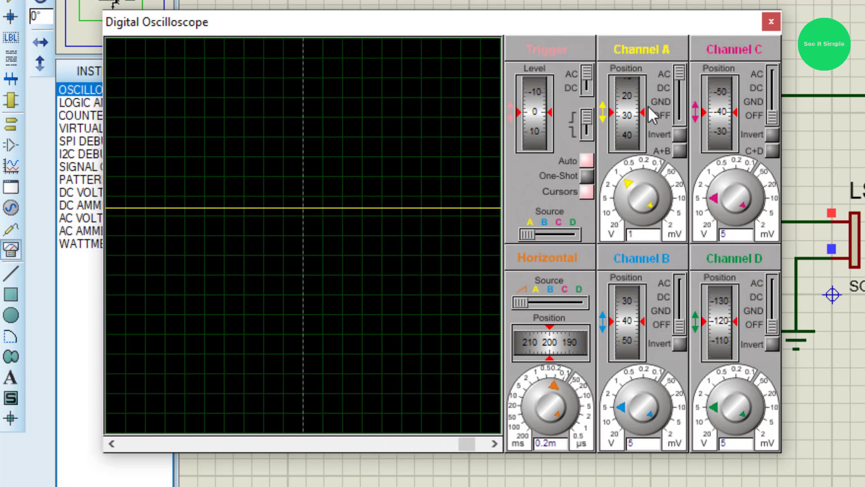
left_click(679, 86)
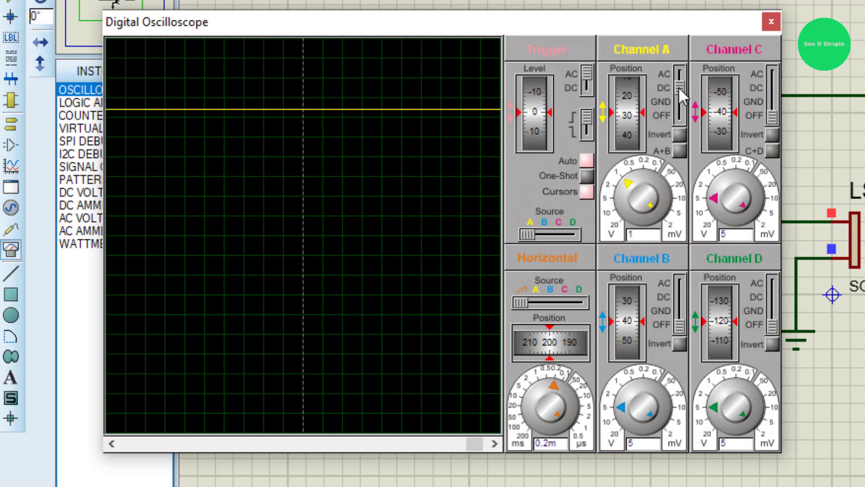
left_click(446, 109)
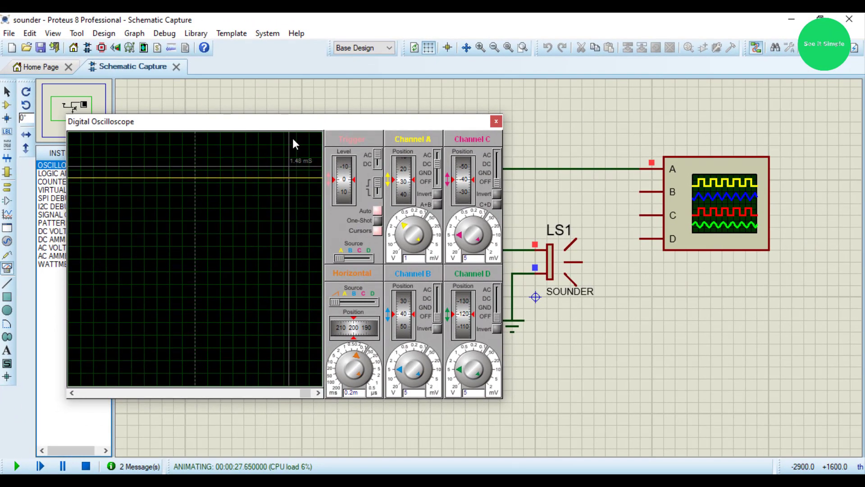
left_click_drag(292, 121, 261, 118)
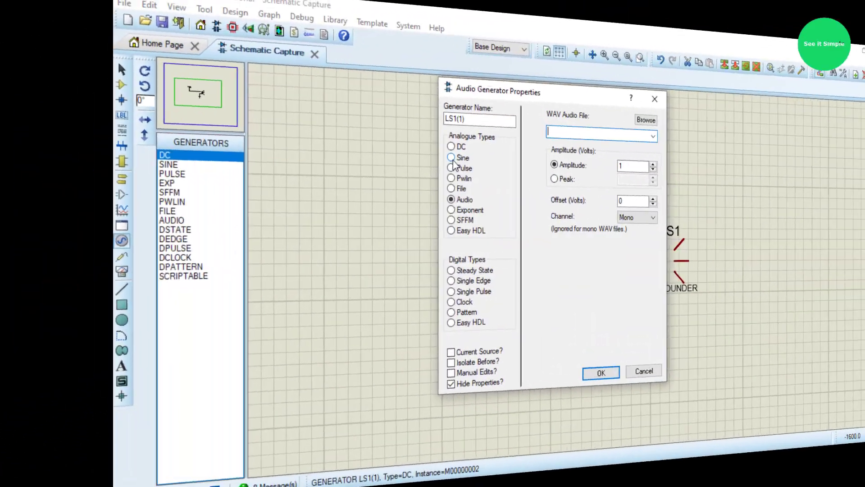
Switch the generator to a sine source with 5 V amplitude and rerun the simulation.
left_click(452, 147)
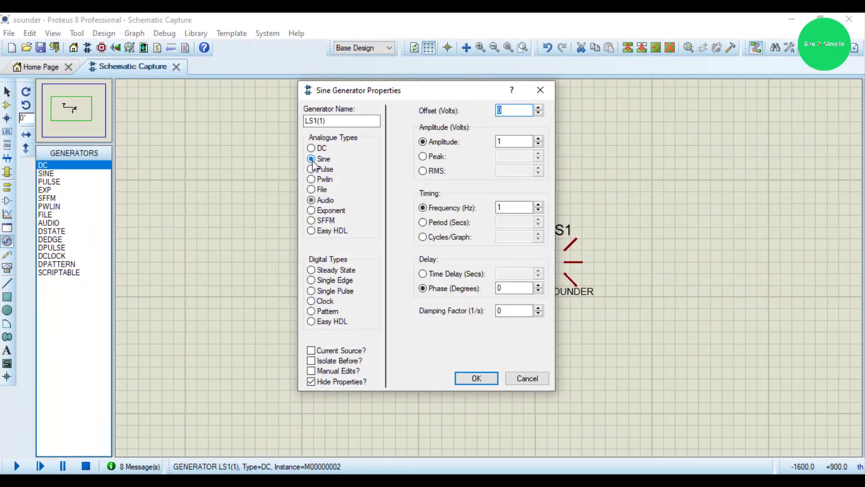
double_click(499, 145)
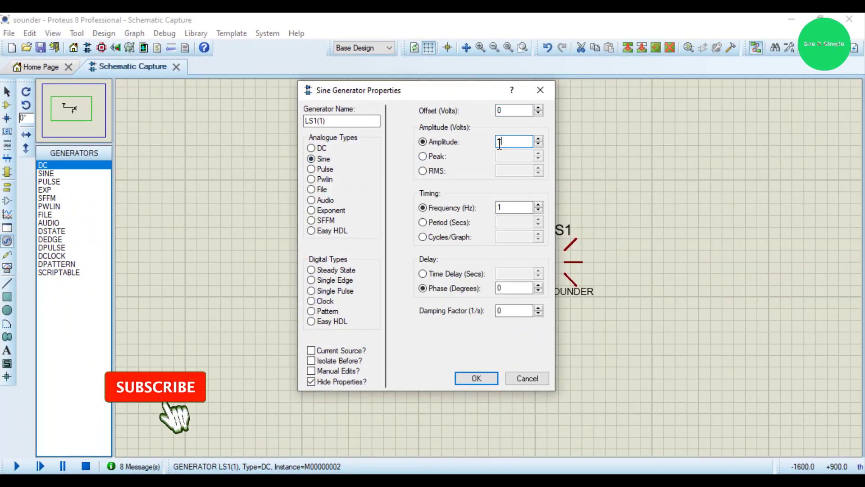
type("5")
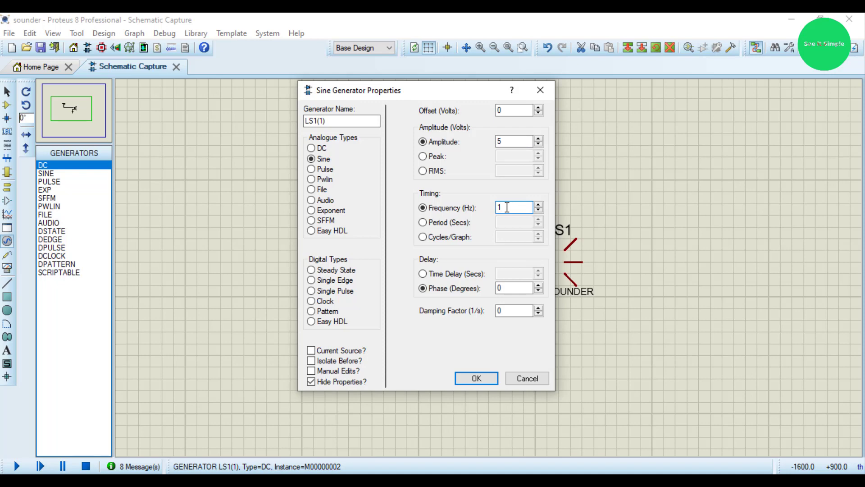
left_click(468, 382)
left_click(16, 467)
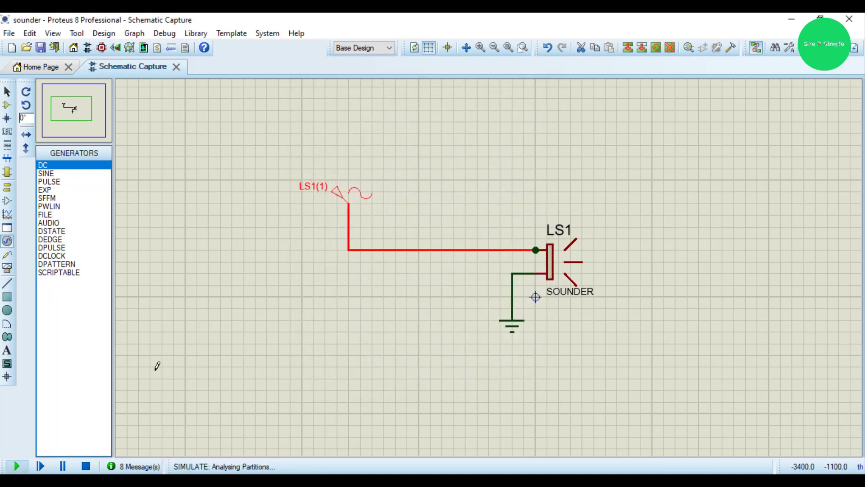
Stop the simulation and place an oscilloscope from the virtual instruments list.
left_click(86, 467)
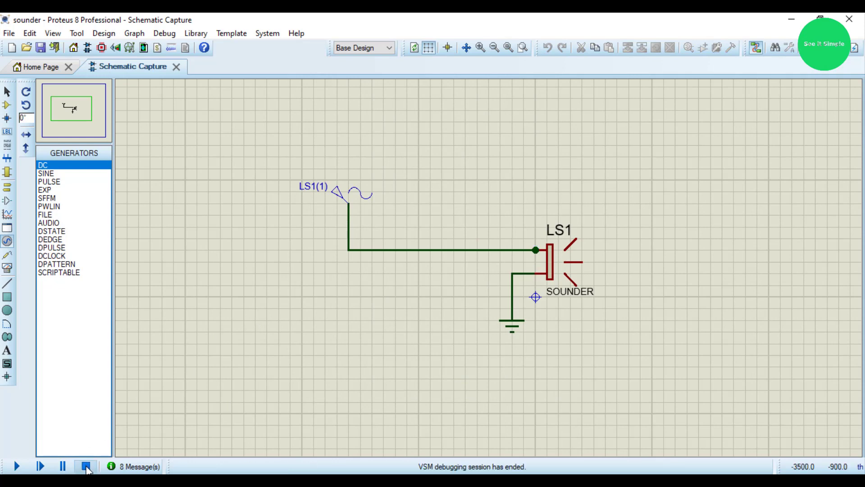
left_click(8, 268)
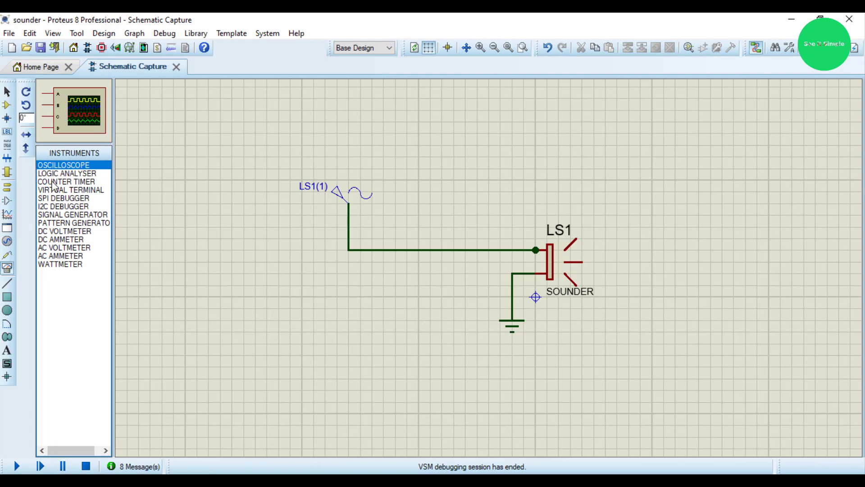
left_click(696, 203)
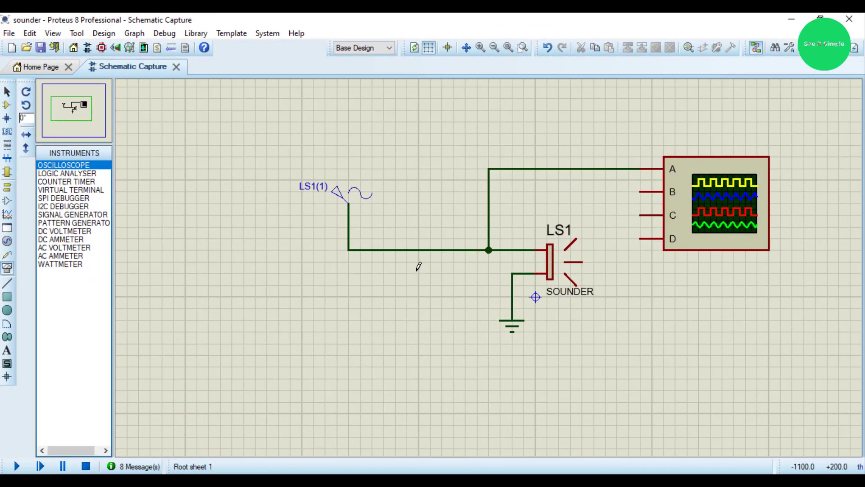
Run the simulation, turn off scope channels B, C, D, lower channel A, set 20 ms/div and 1 V/div, and enable cursors.
left_click(17, 465)
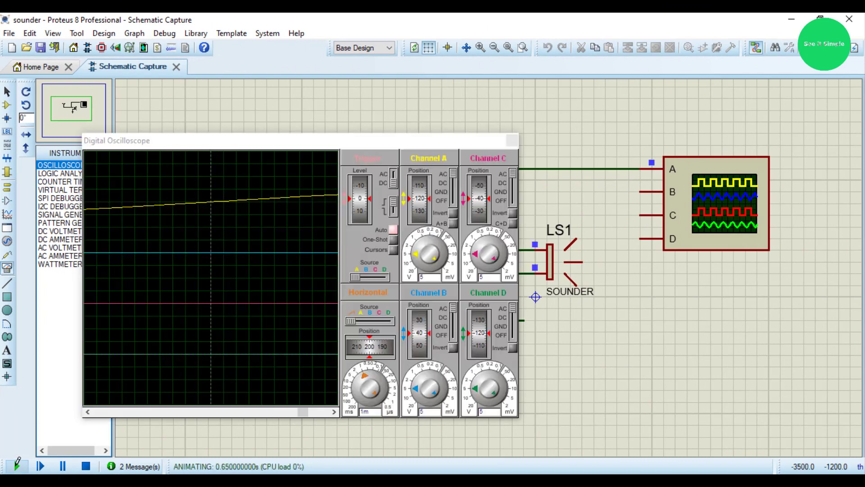
left_click(512, 202)
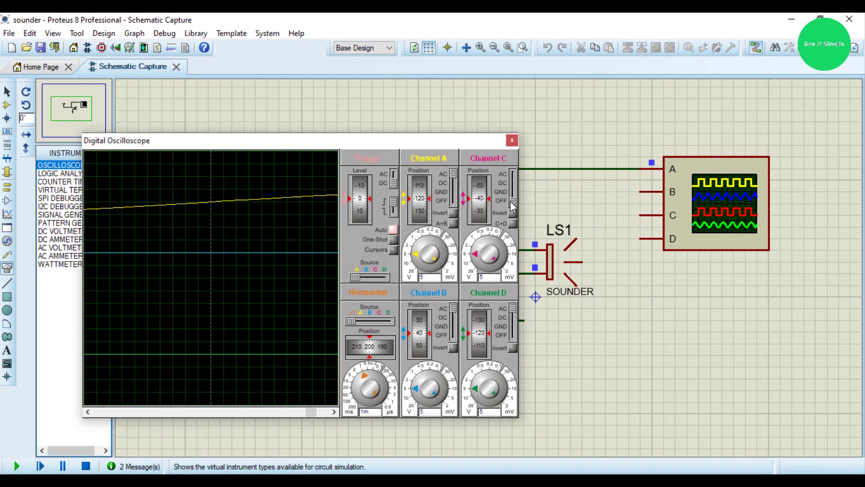
left_click(452, 336)
left_click(512, 335)
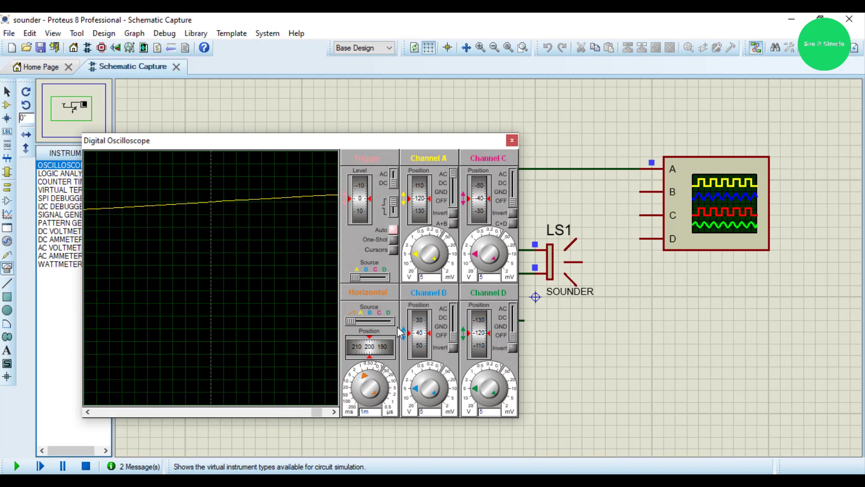
left_click_drag(411, 211, 424, 243)
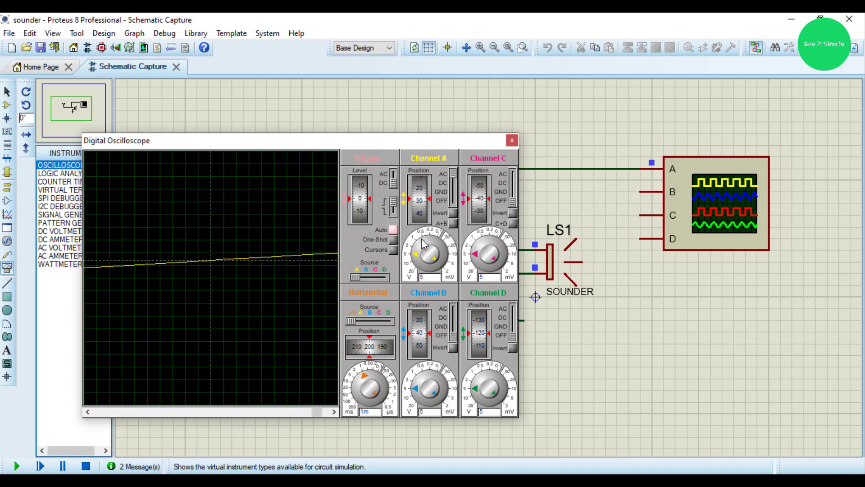
scroll(367, 382, "down", 4)
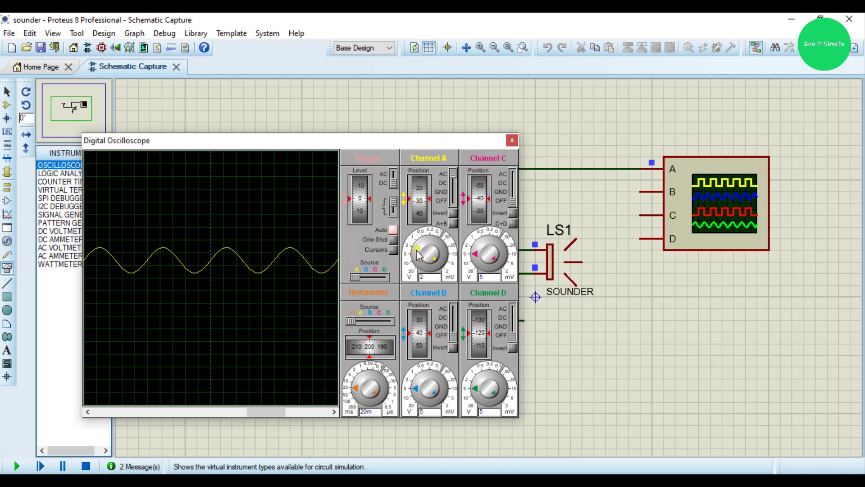
scroll(419, 250, "down", 3)
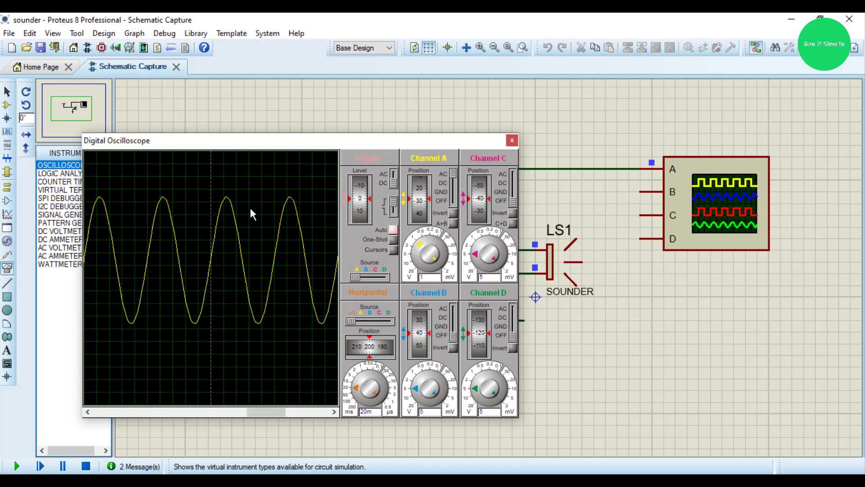
left_click(391, 250)
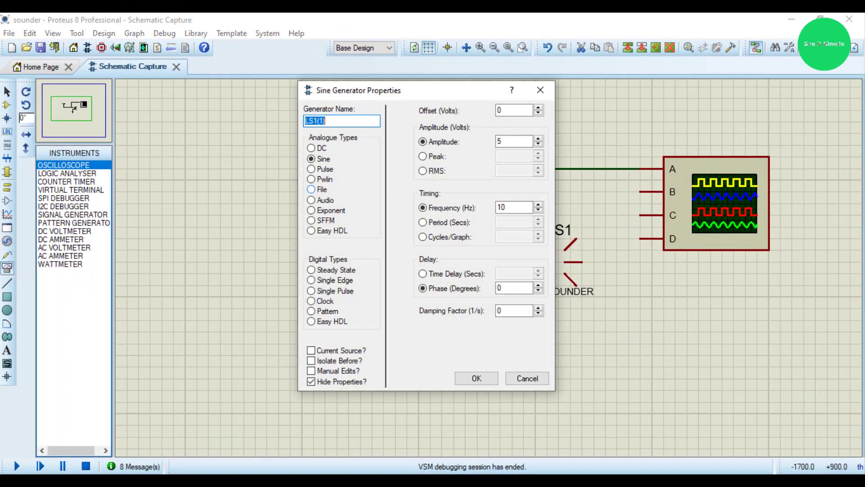
Change the generator to Pulse with a 5 V pulsed-high voltage and apply.
left_click(311, 169)
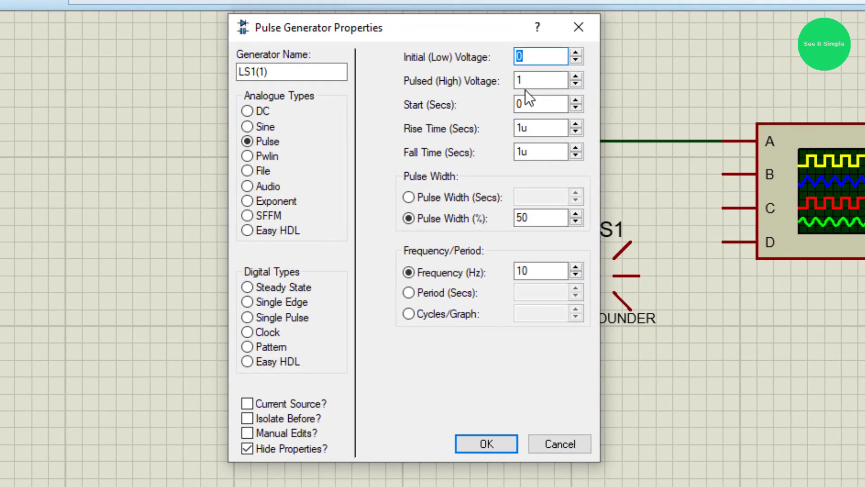
left_click(512, 130)
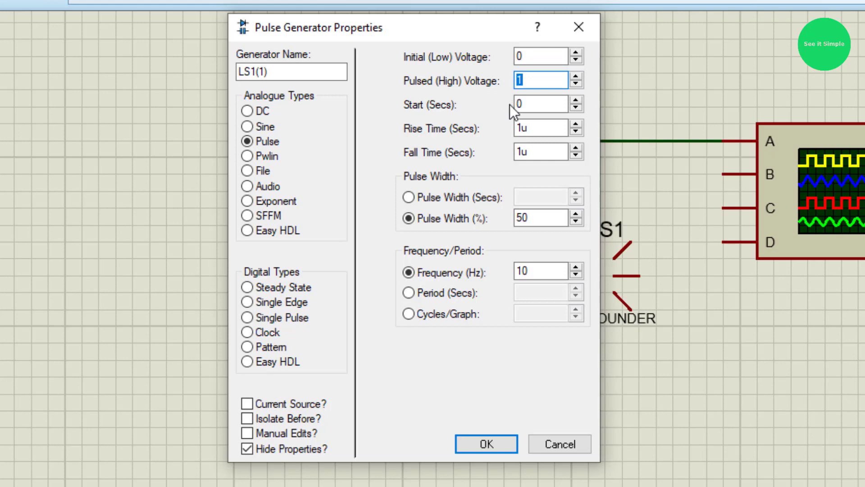
type("5")
left_click(480, 445)
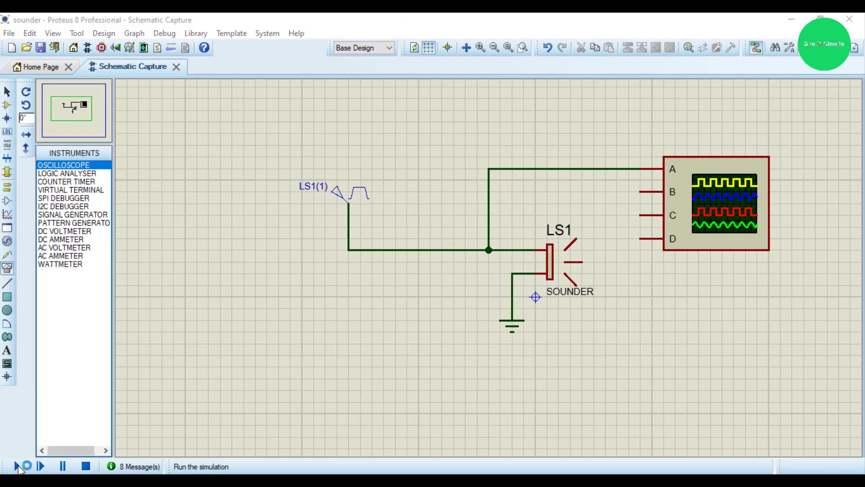
Run the pulse simulation and set oscilloscope channel A to 0.5 V per division.
left_click(17, 466)
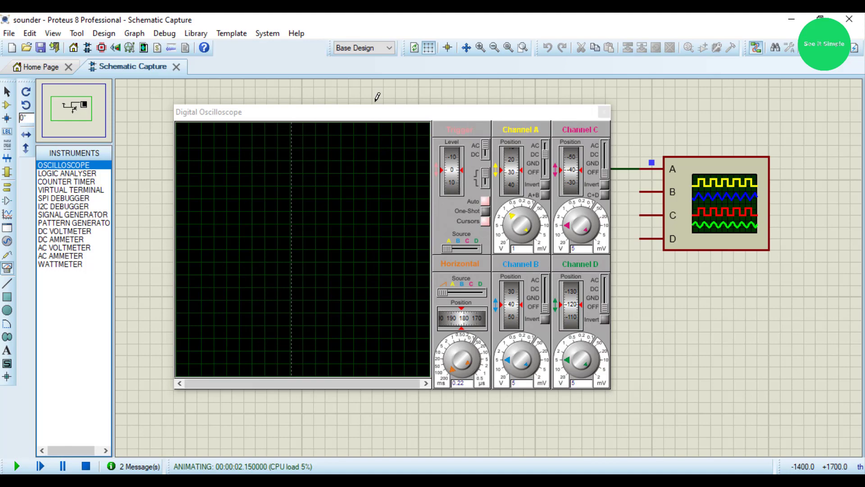
left_click_drag(376, 116, 280, 136)
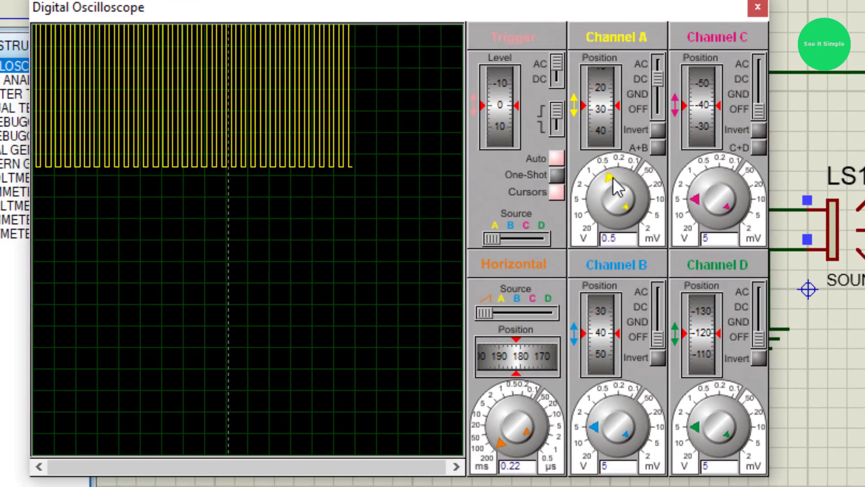
left_click(607, 186)
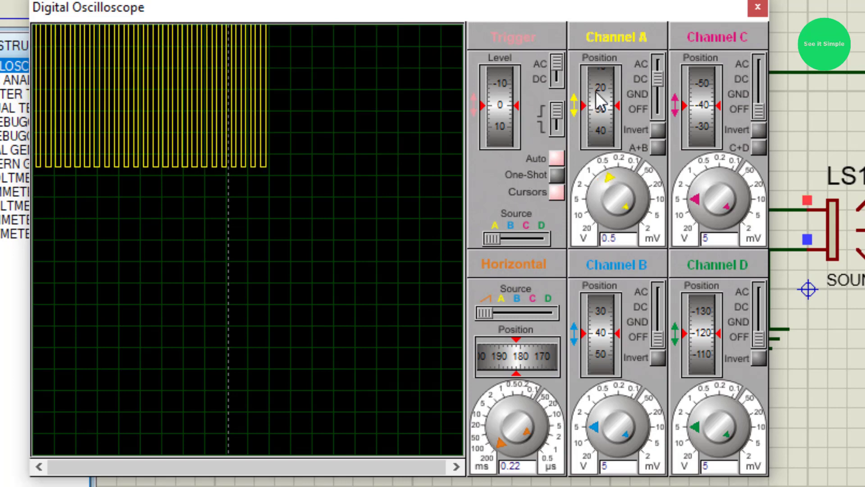
scroll(603, 106, "down", 9)
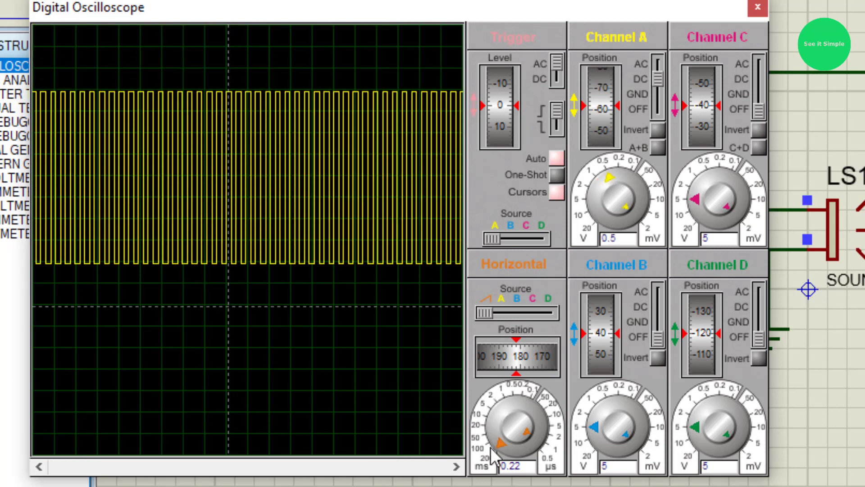
Set the timebase to 22 ms per division and move the oscilloscope window up and left.
left_click(496, 434)
left_click(498, 437)
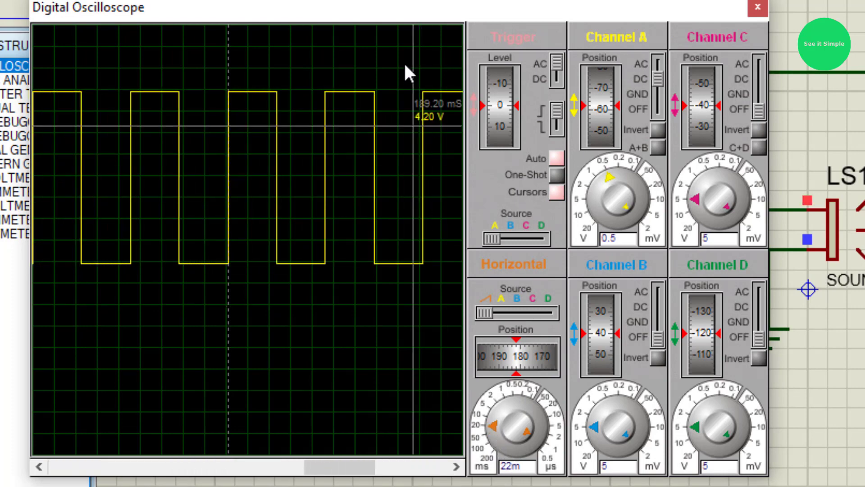
mouse_move(405, 19)
left_mouse_down()
mouse_move(224, 19)
mouse_move(216, 203)
mouse_move(376, 206)
mouse_move(303, 89)
left_mouse_up()
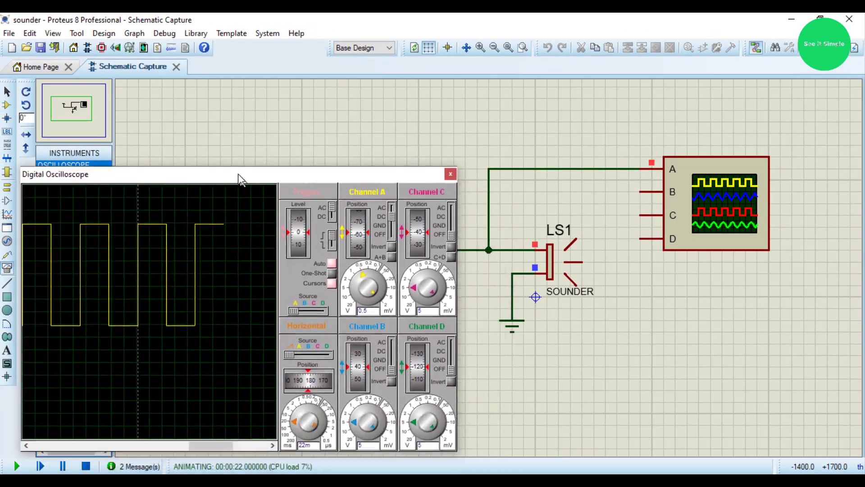
left_click_drag(239, 174, 249, 121)
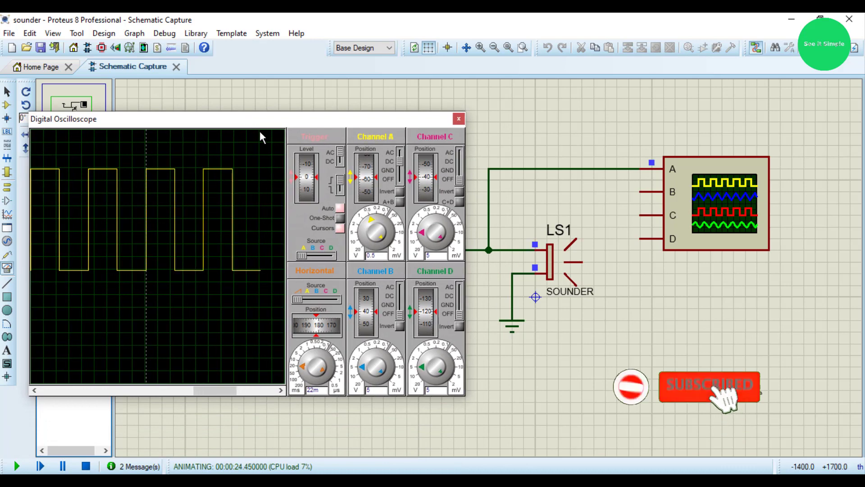